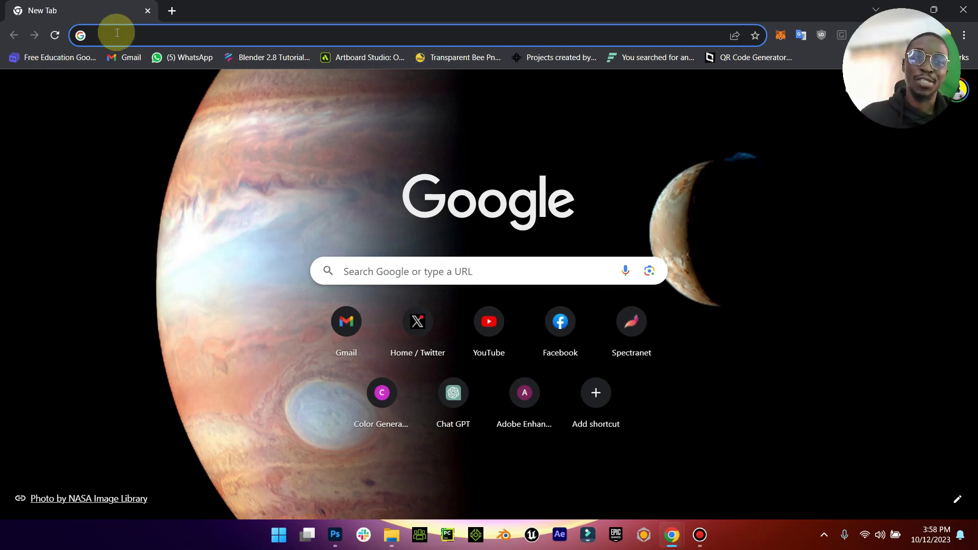
Load the Upscale.media upload page, turn Caps Lock off, and minimize Chrome
text(up)
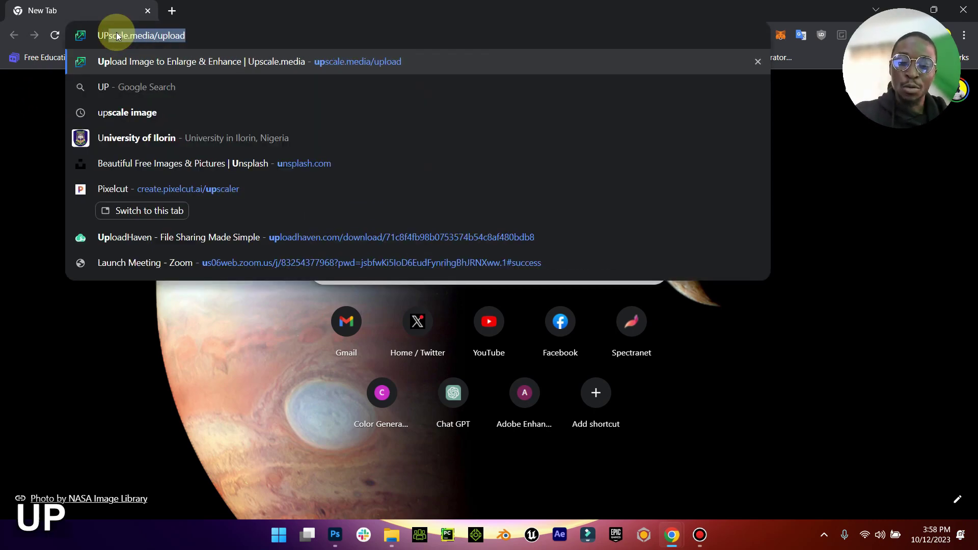
key(Return)
key(Caps_Lock)
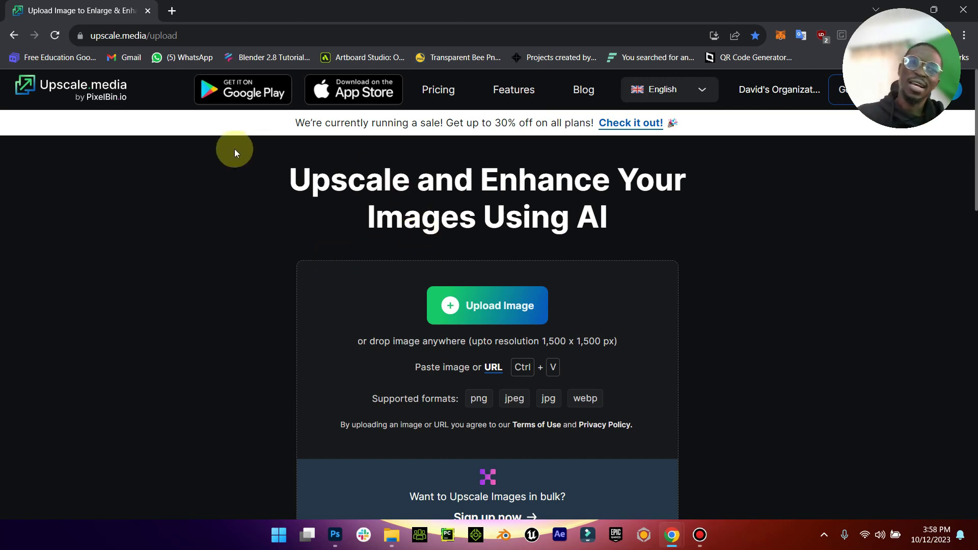
click(965, 10)
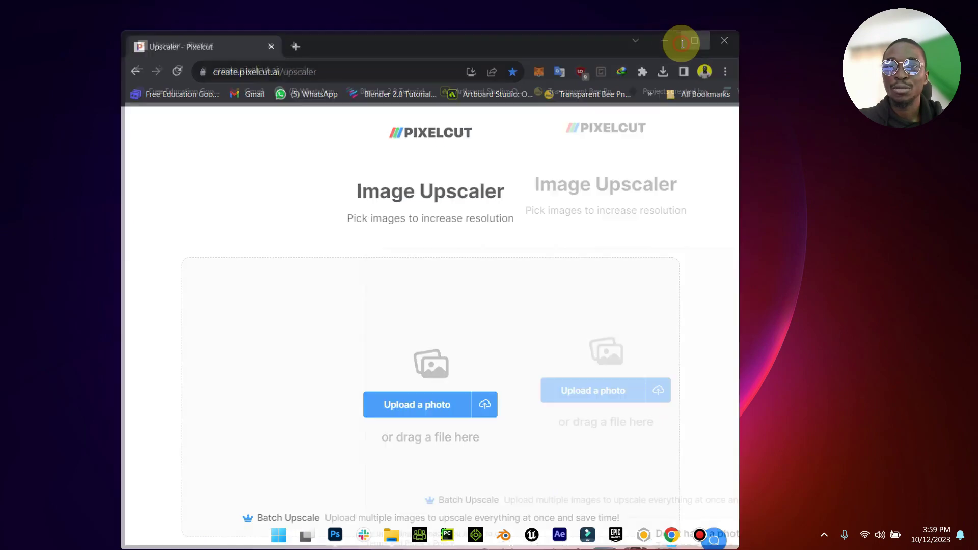
Maximize the browser window showing Pixelcut's Image Upscaler at create.pixelcut.ai/upscaler
click(682, 43)
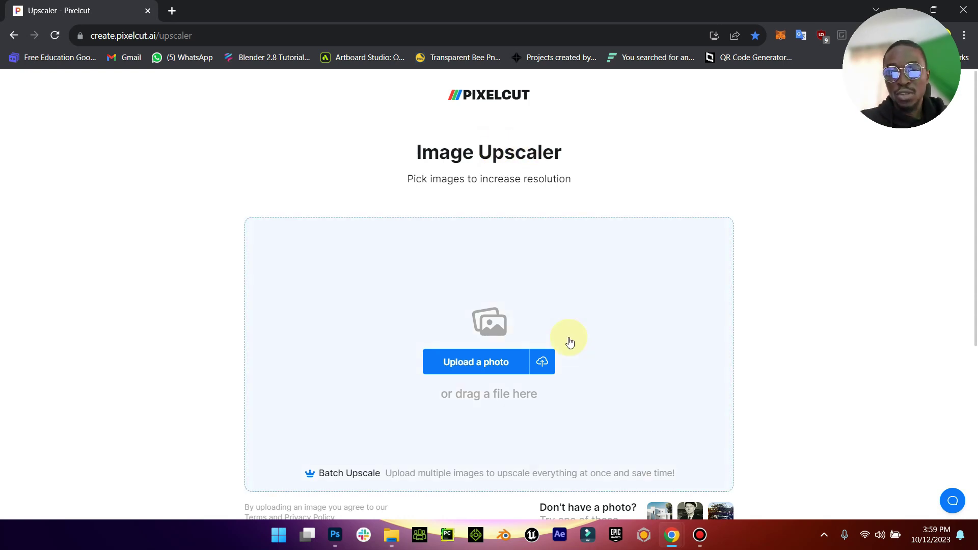
Upload the ICon portrait from the Pictures folder to the Image Upscaler
click(506, 368)
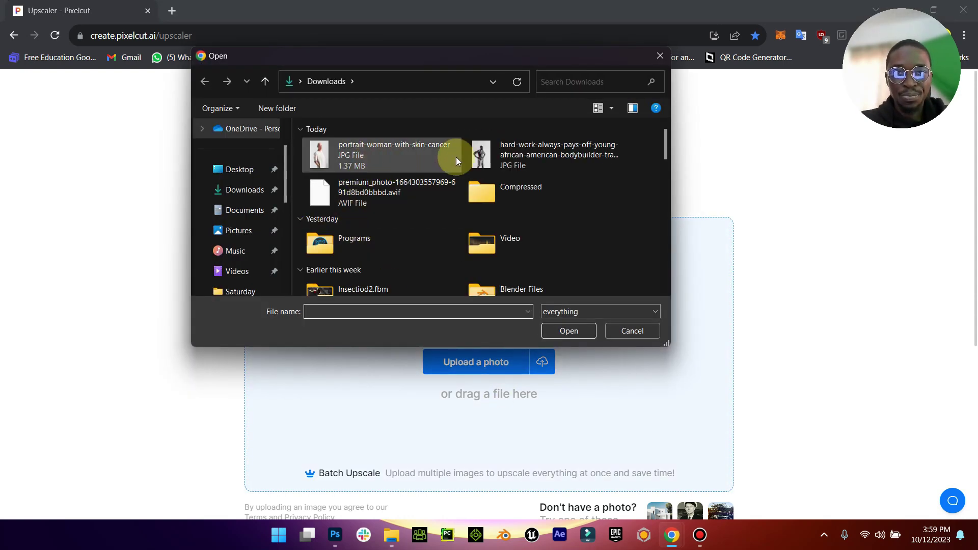
click(232, 251)
click(238, 230)
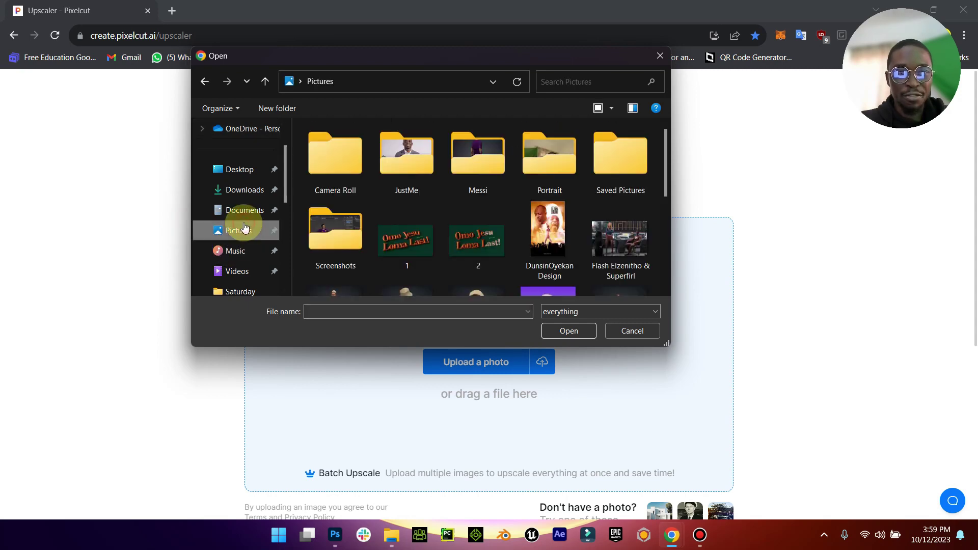
scroll(424, 227, down, 3)
click(551, 185)
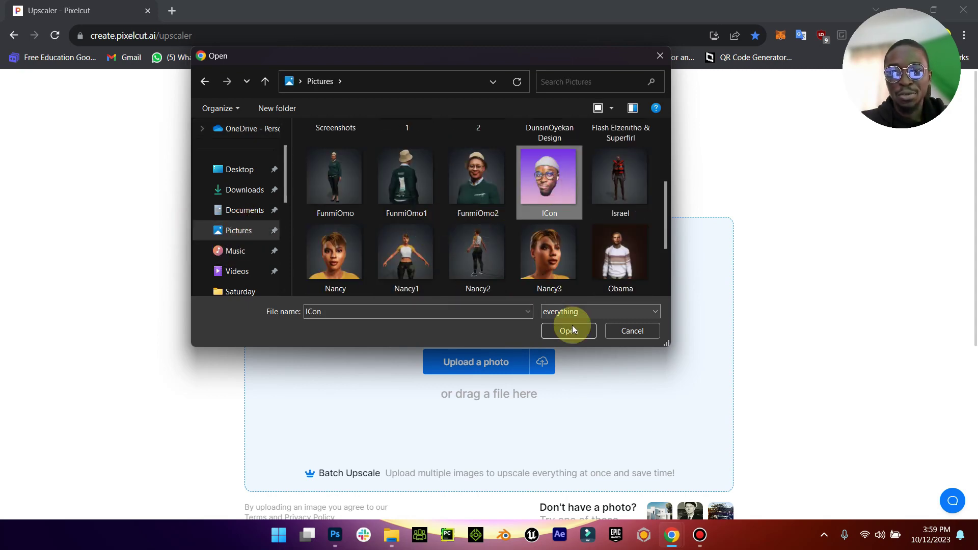
click(573, 327)
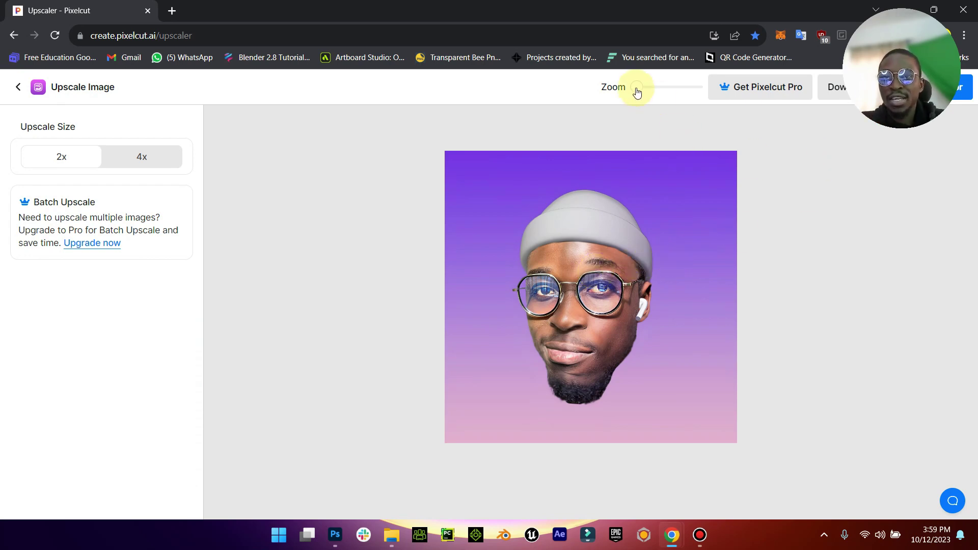
drag(636, 87, 671, 87)
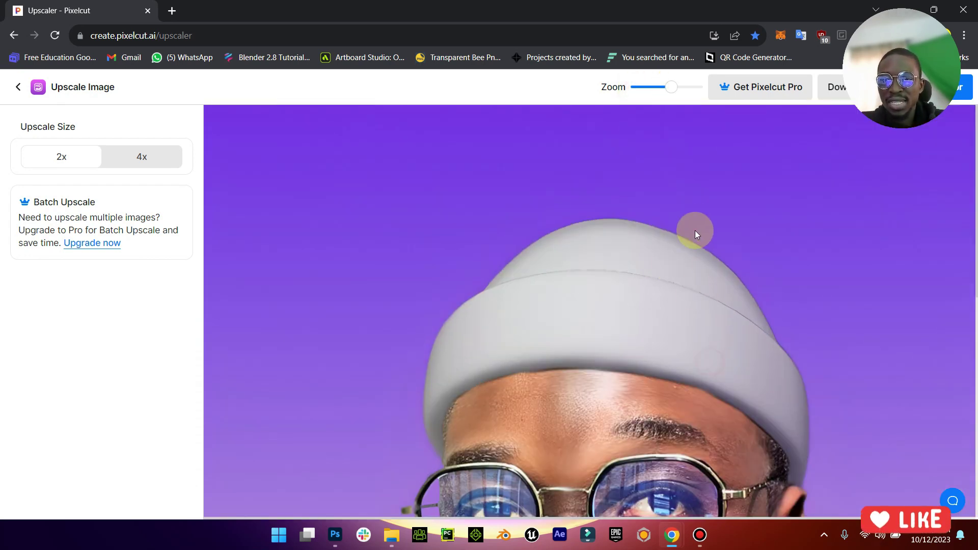
scroll(655, 301, down, 5)
scroll(656, 302, up, 5)
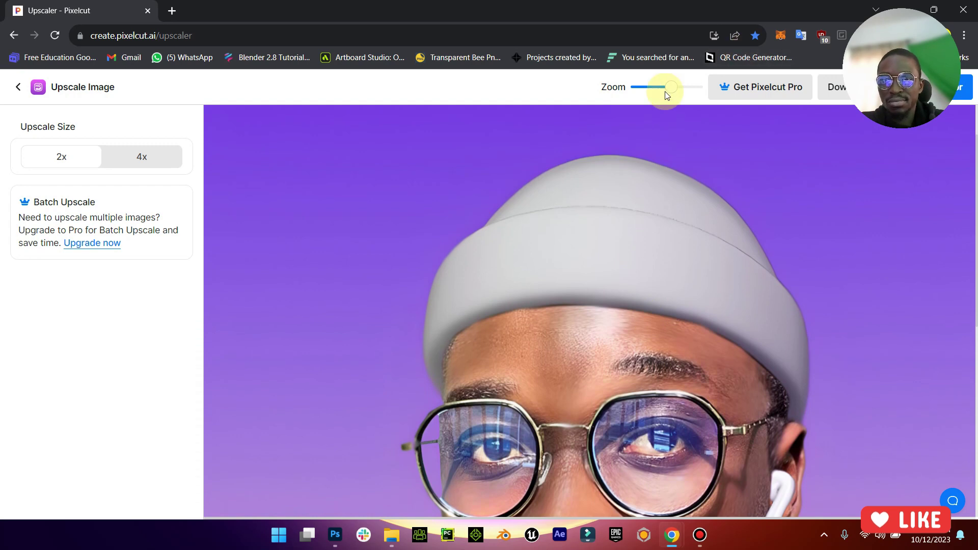
drag(667, 89, 639, 101)
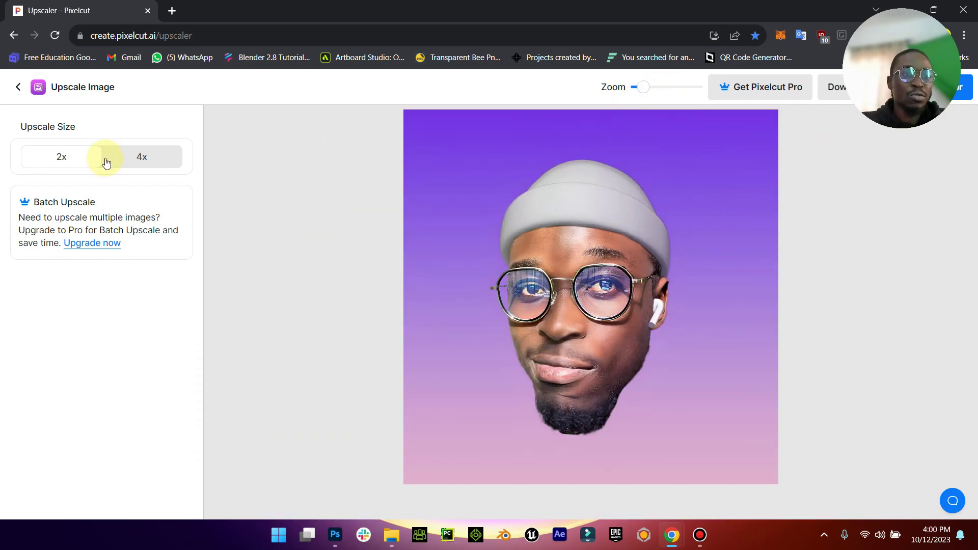
click(140, 160)
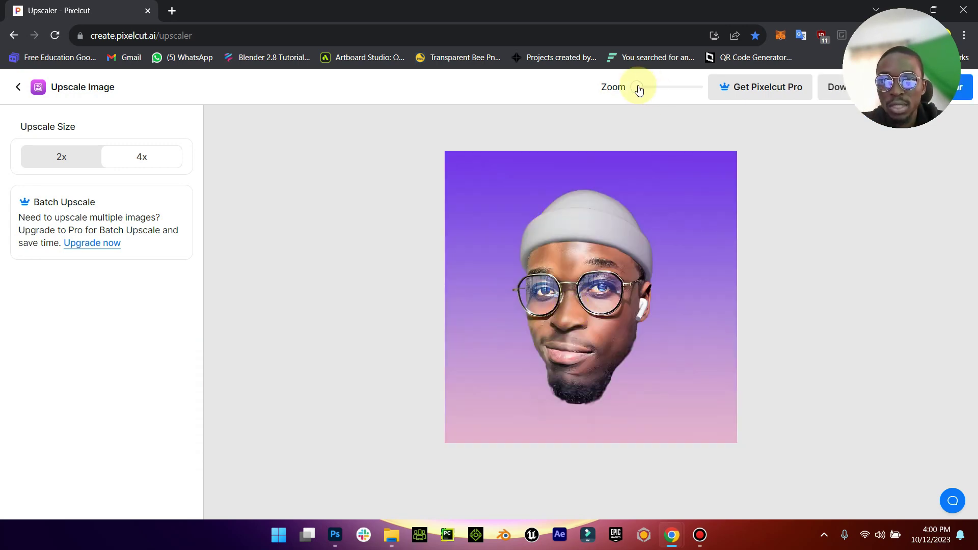
Use the Zoom slider to inspect the face and glasses in the 4x result
drag(638, 89, 680, 87)
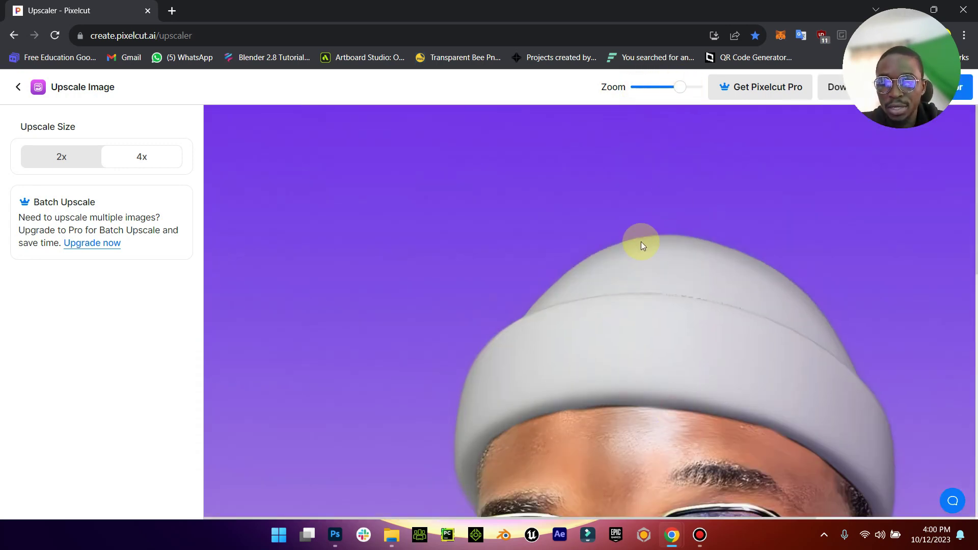
scroll(668, 348, down, 5)
scroll(668, 347, up, 2)
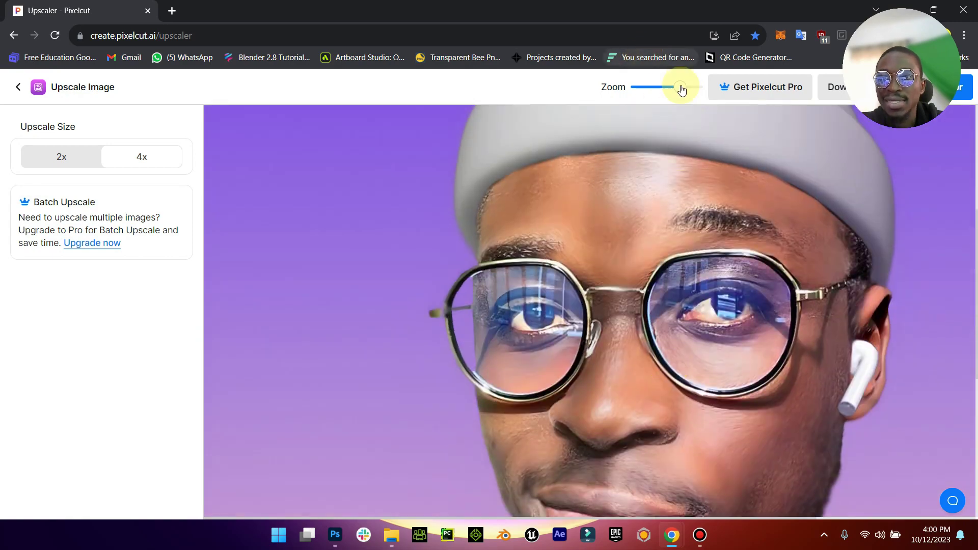
drag(681, 90, 641, 92)
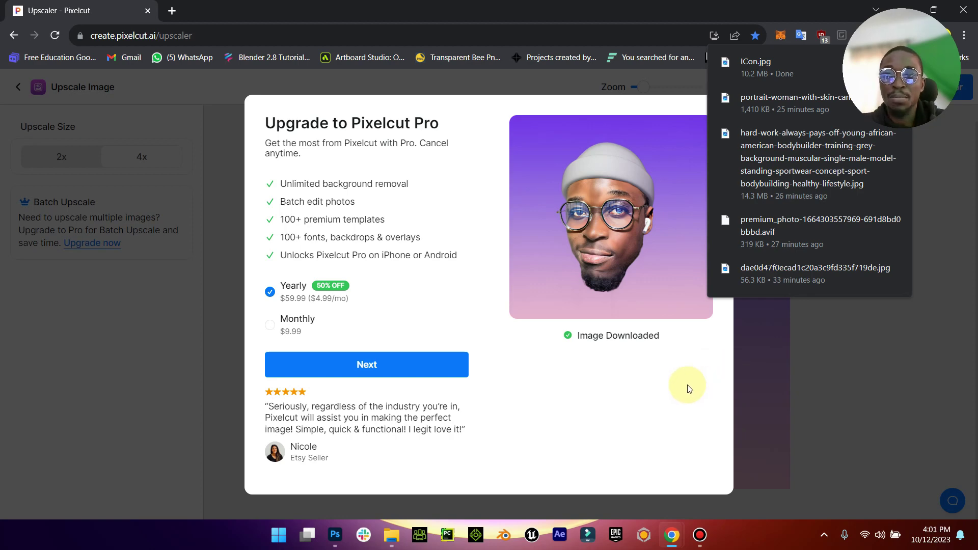
Dismiss the Pixelcut Pro upgrade offer and open the Downloads folder in File Explorer
click(772, 378)
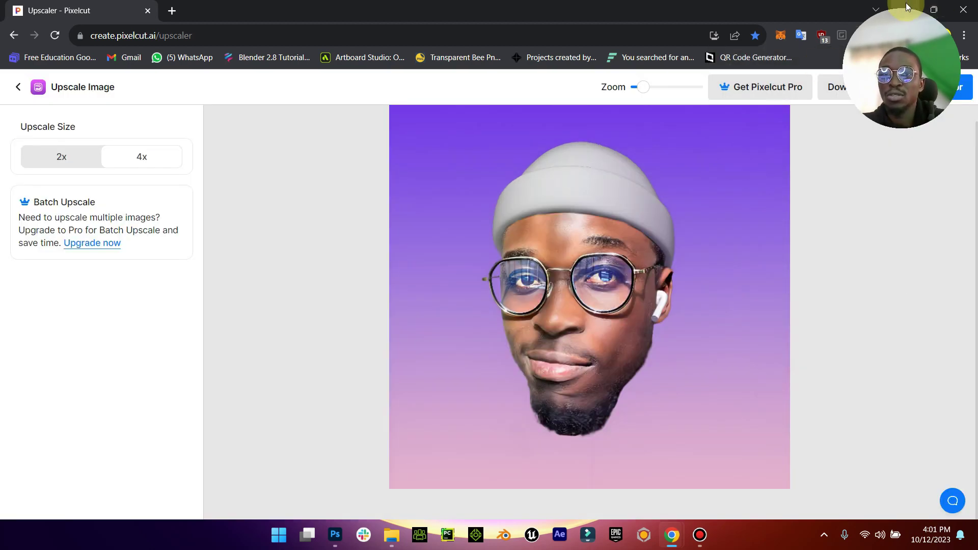
mouse_move(386, 544)
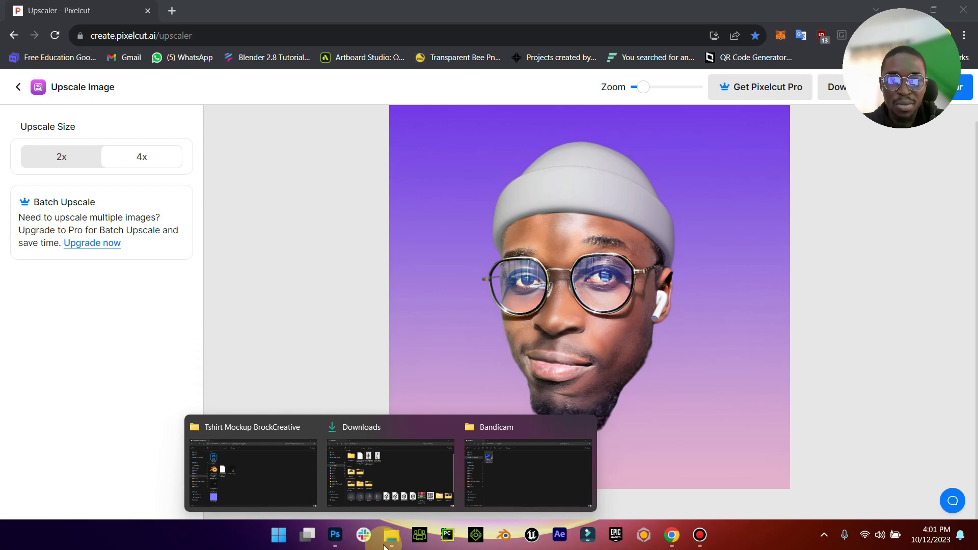
click(390, 471)
click(460, 133)
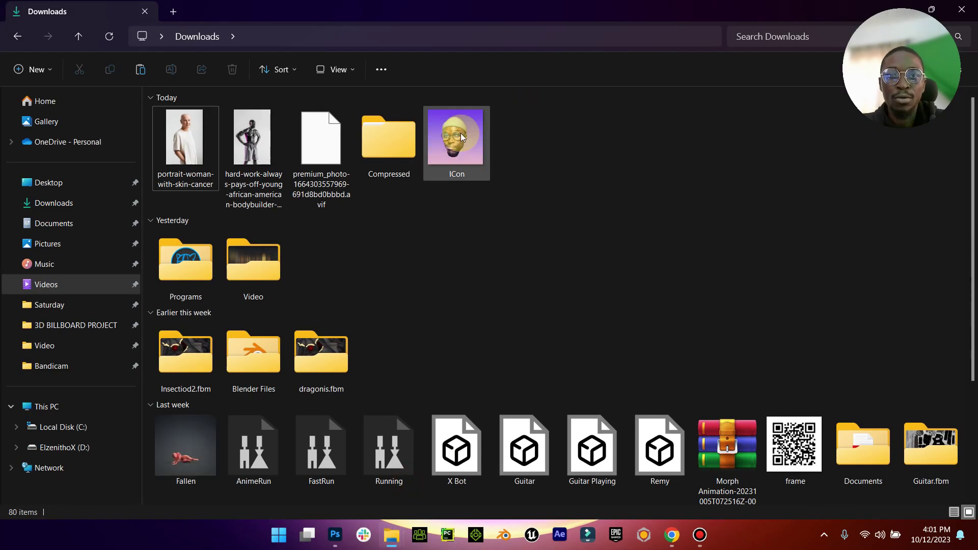
double_click(460, 133)
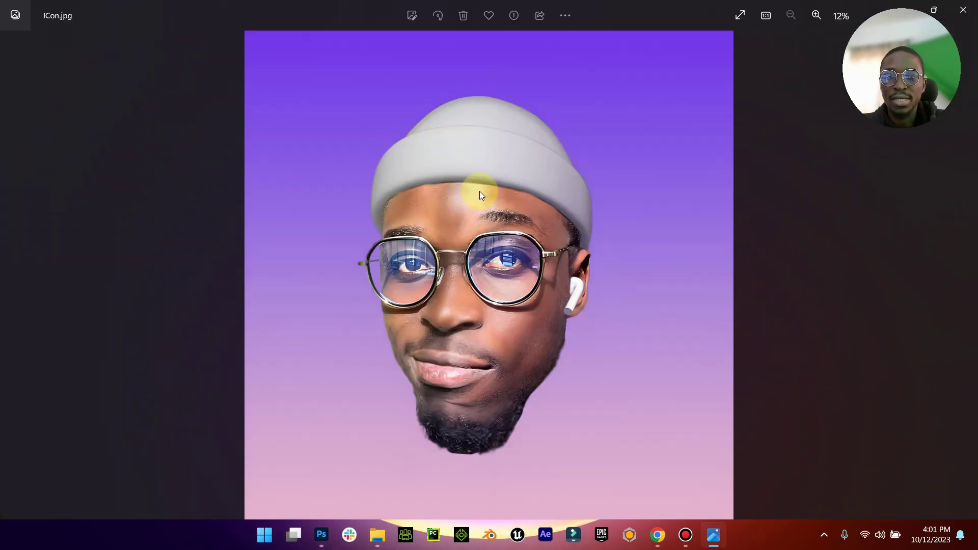
scroll(491, 239, up, 3)
scroll(492, 239, up, 8)
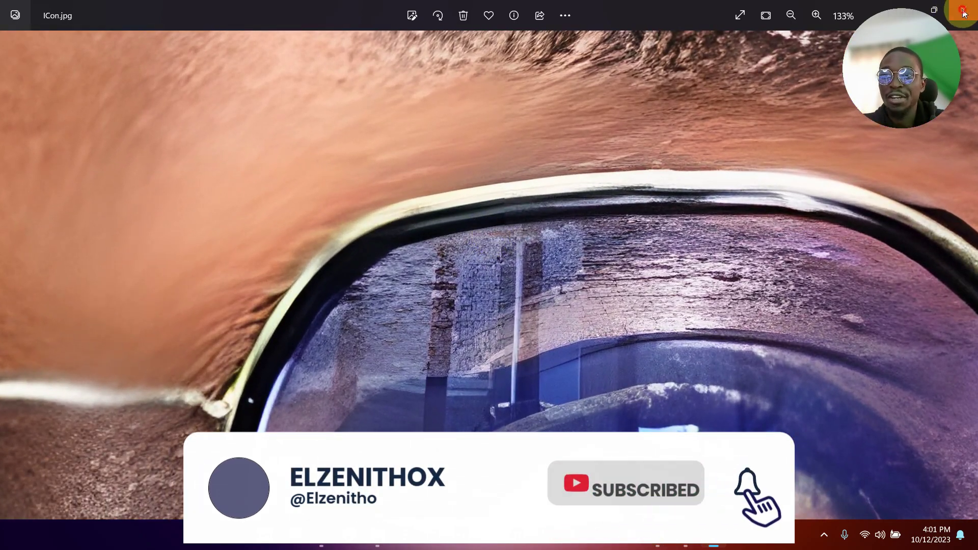
click(962, 10)
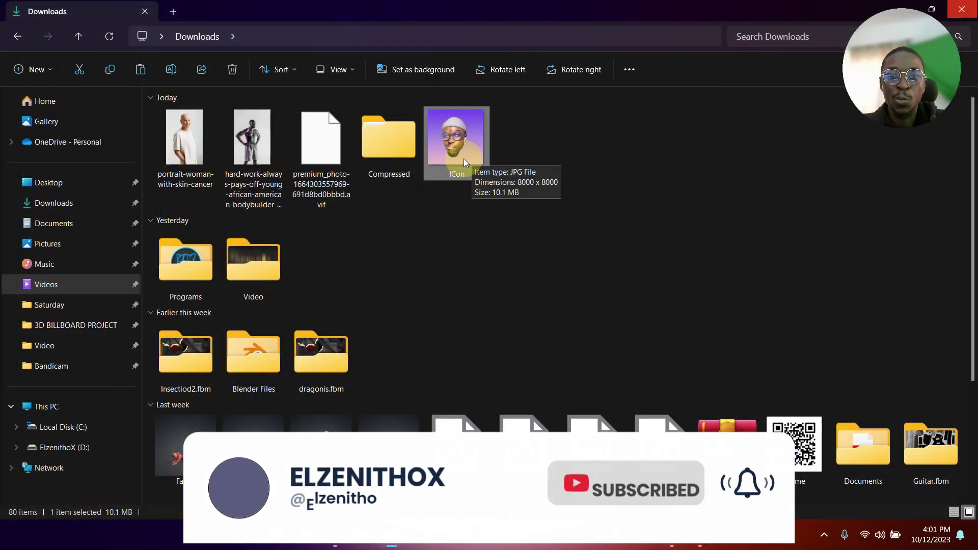
Minimize File Explorer and go back to Pixelcut's empty upscaler upload page
click(916, 11)
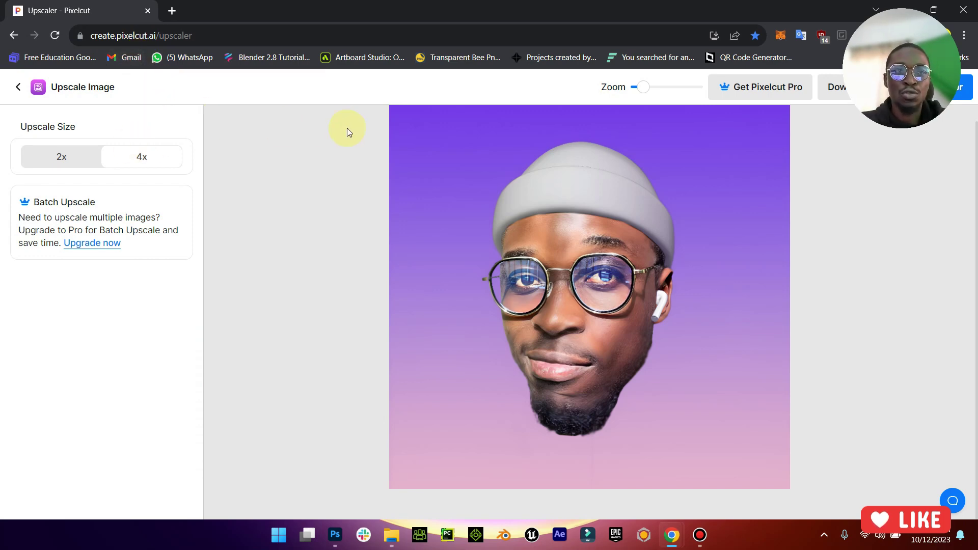
click(19, 90)
Select the upscaler page's URL in the address bar
click(223, 39)
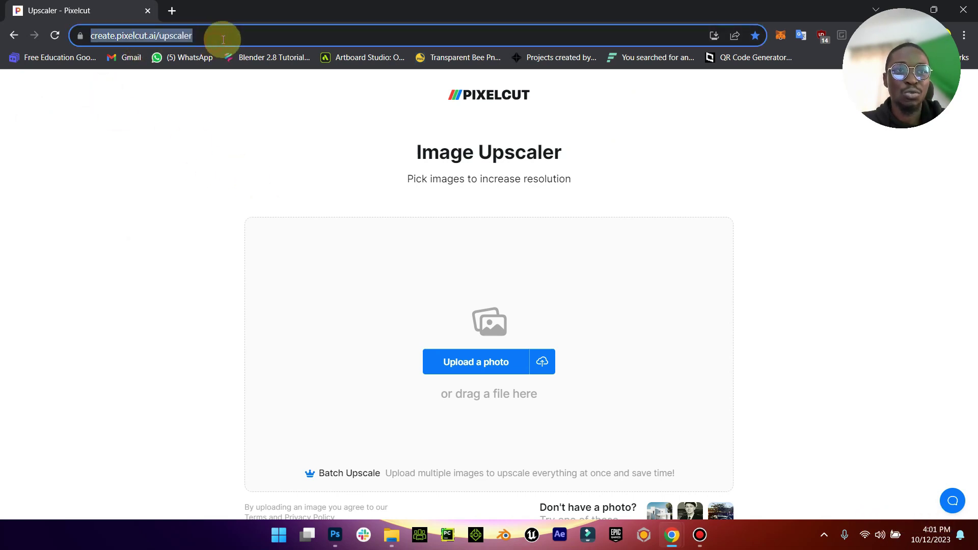